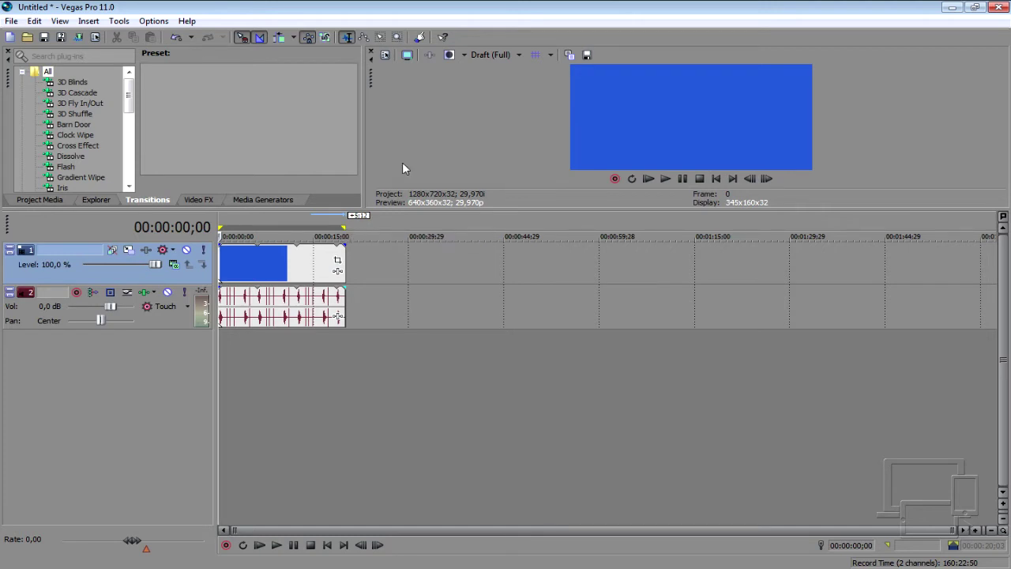
Set up a render showing all templates and choose the Windows Media Video V11 template 6 Mbps HD 720-30p Video.
{"action": "left_click", "coordinate": [11, 21]}
{"action": "left_click", "coordinate": [35, 115]}
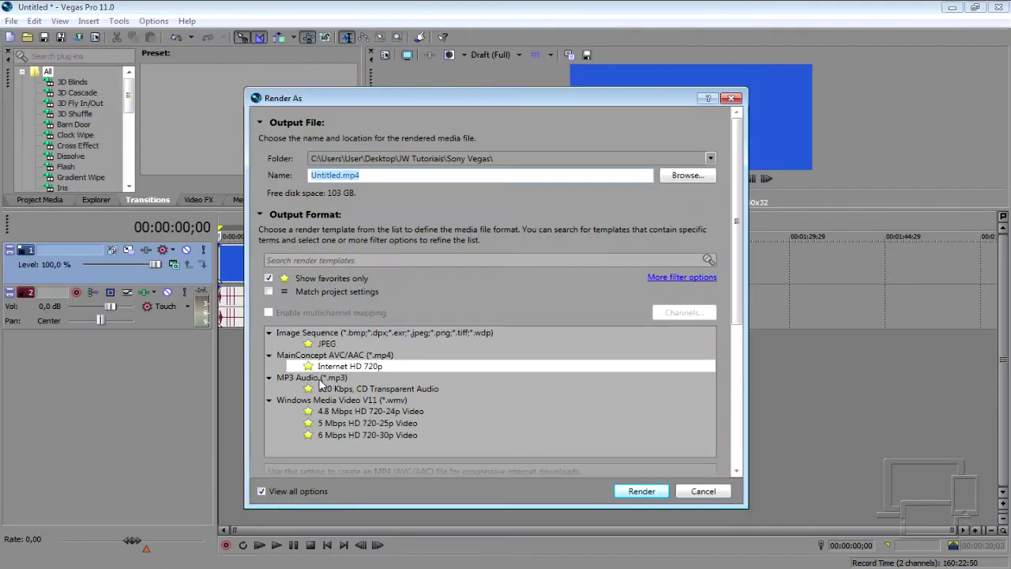
{"action": "left_click", "coordinate": [269, 278]}
{"action": "left_click_drag", "start_coordinate": [711, 359], "coordinate": [711, 431]}
{"action": "left_click", "coordinate": [280, 442]}
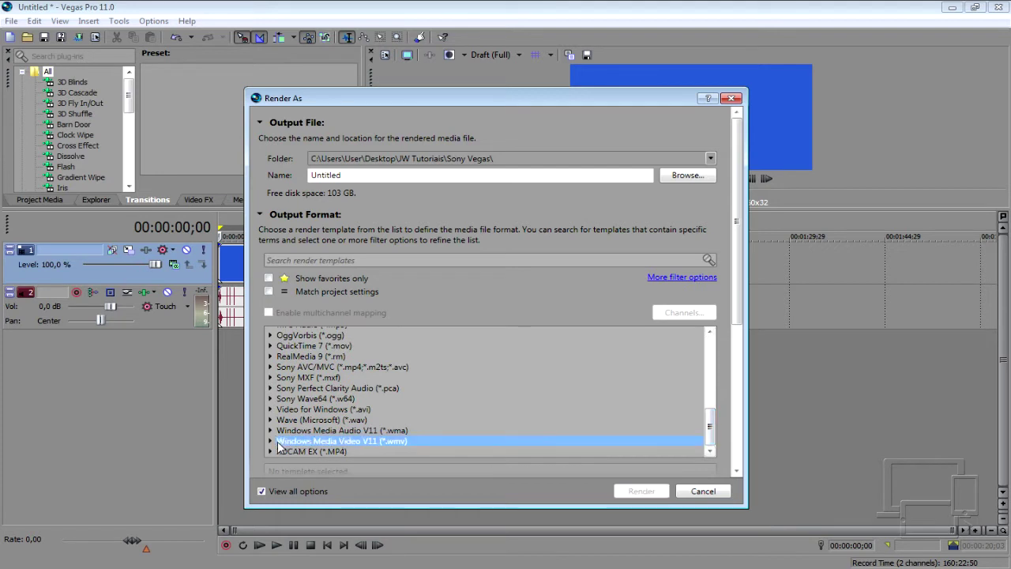
{"action": "left_click", "coordinate": [270, 441]}
{"action": "scroll", "coordinate": [346, 425], "scroll_direction": "down", "scroll_amount": 2}
{"action": "left_click", "coordinate": [389, 405]}
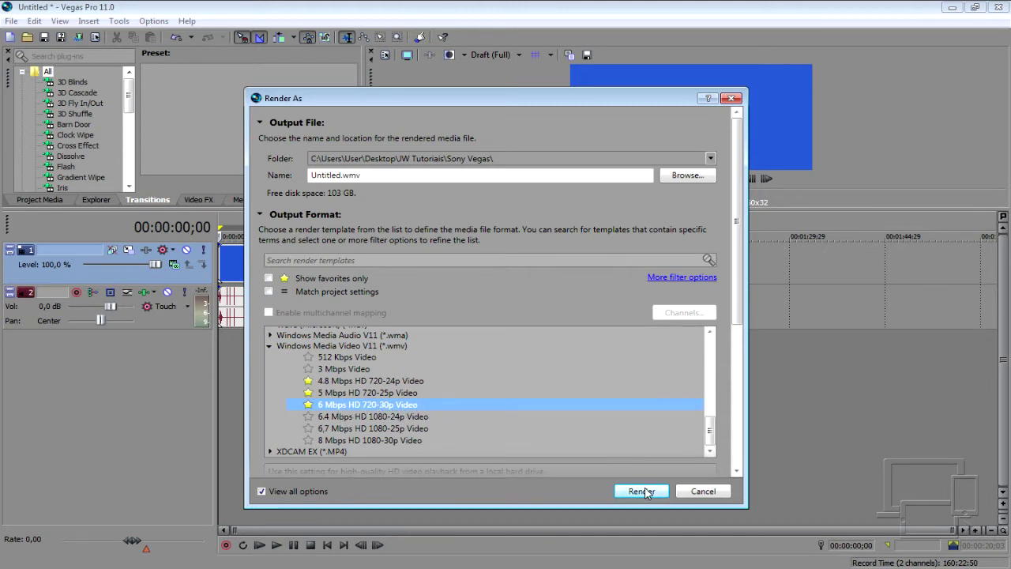
Render the project as Video teste 1.wmv, with the progress dialog set to stay open when rendering completes.
{"action": "left_click", "coordinate": [345, 176]}
{"action": "left_click", "coordinate": [346, 175]}
{"action": "key", "text": "shift+Home"}
{"action": "type", "text": "Video teste"}
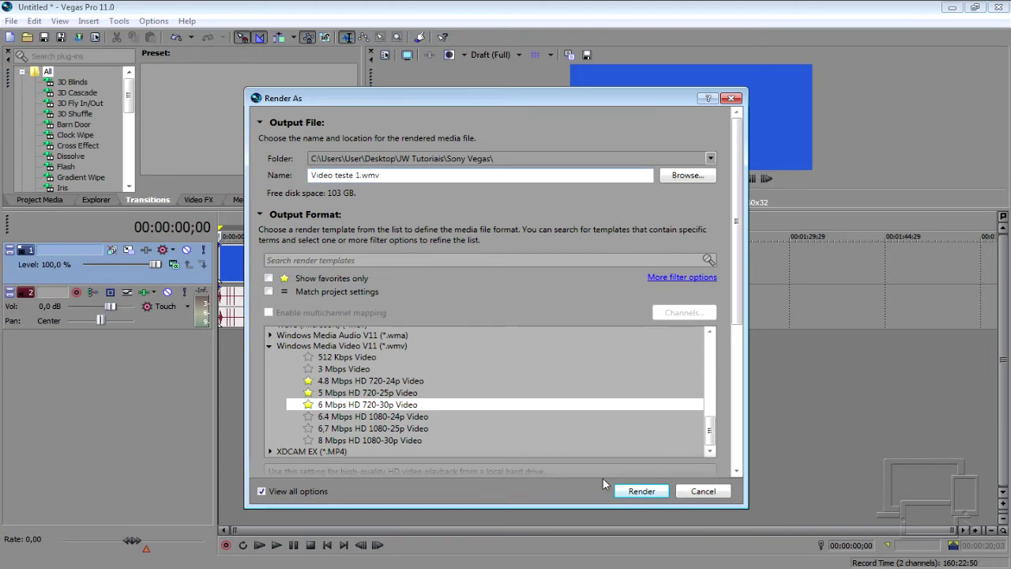
{"action": "left_click", "coordinate": [653, 495]}
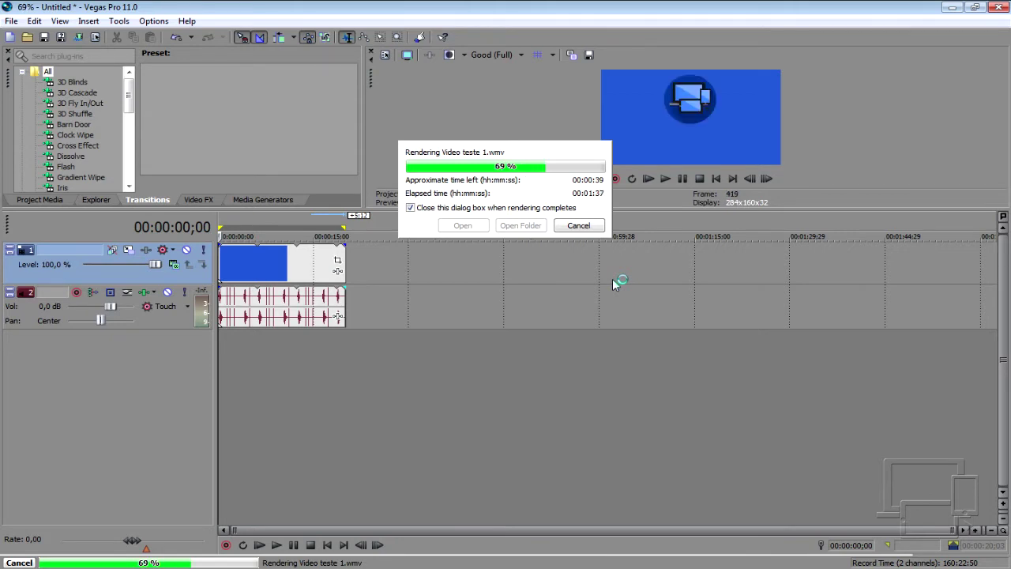
{"action": "key", "text": "alt+c"}
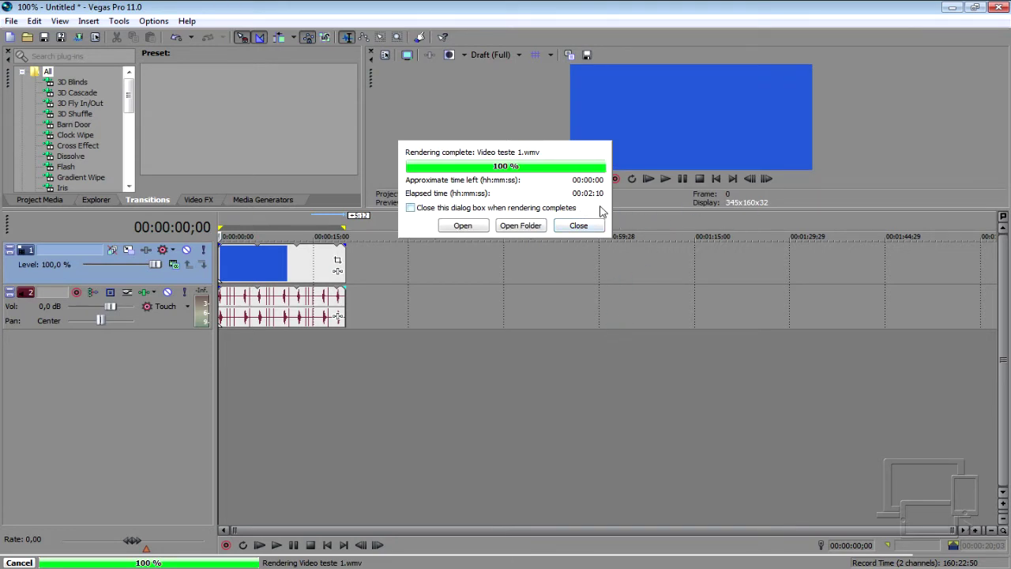
Open the rendered video from the completed render dialog and dismiss the dialog.
{"action": "left_click", "coordinate": [463, 225]}
{"action": "left_click", "coordinate": [583, 227]}
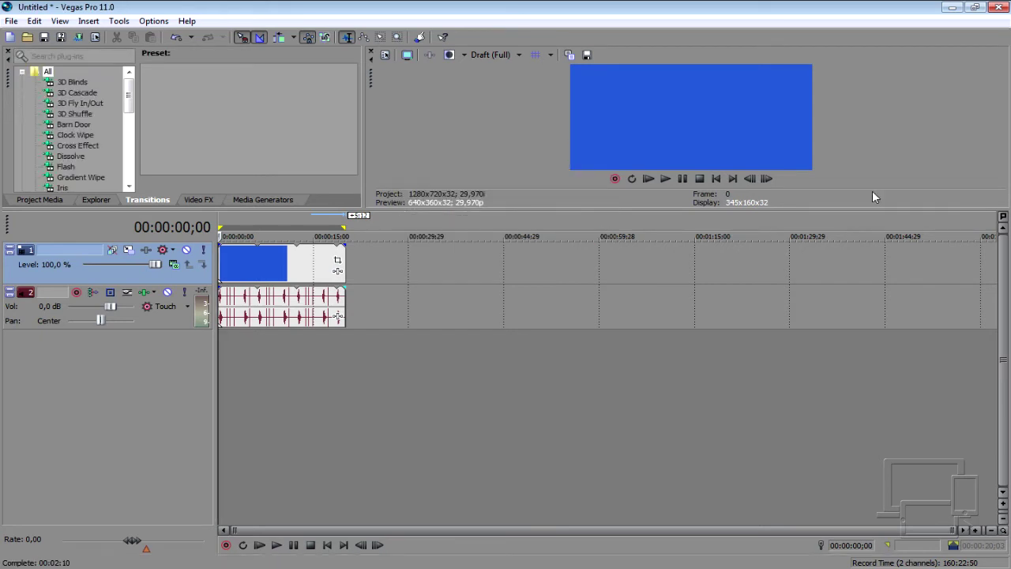
Close the video preview window and set up a new render with the MainConcept AVC/AAC template Internet HD 720p.
{"action": "left_click", "coordinate": [371, 53]}
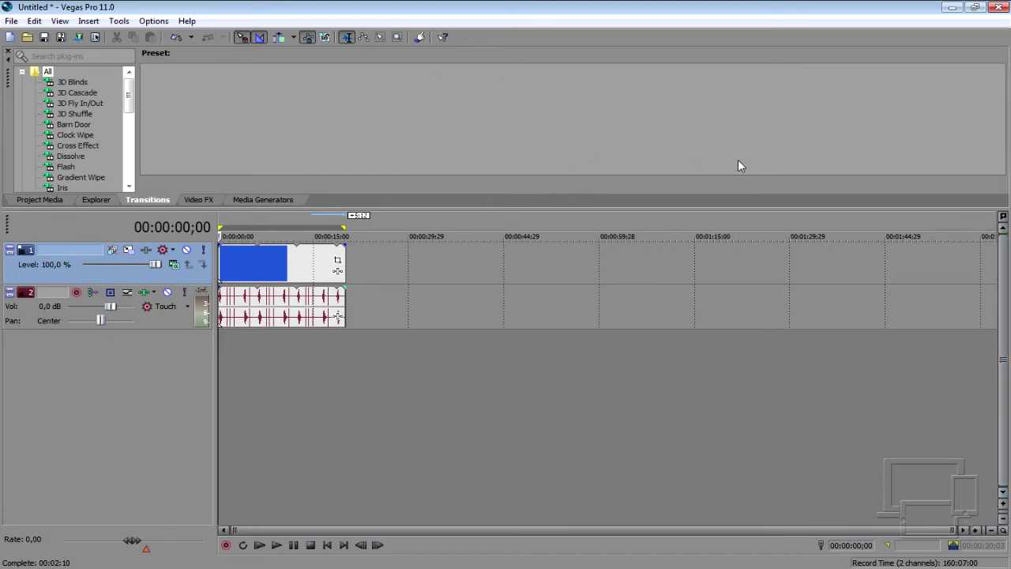
{"action": "left_click", "coordinate": [15, 22]}
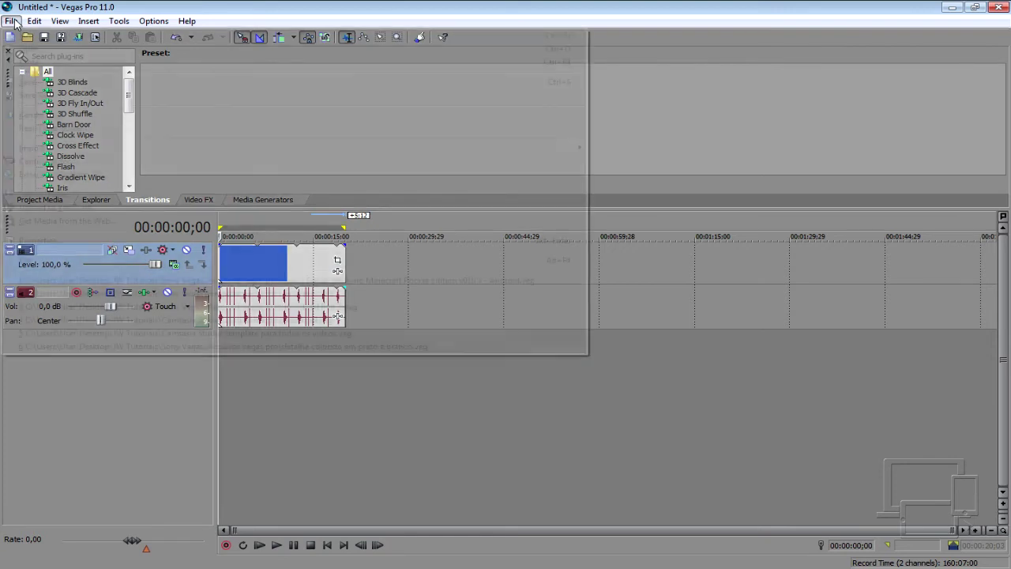
{"action": "left_click", "coordinate": [41, 116]}
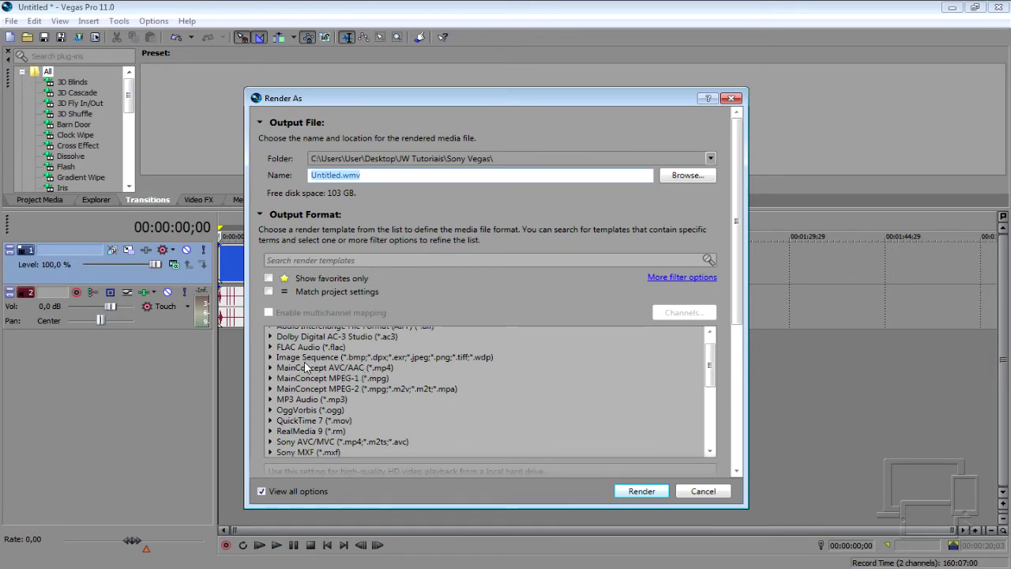
{"action": "left_click", "coordinate": [270, 368]}
{"action": "scroll", "coordinate": [360, 377], "scroll_direction": "down", "scroll_amount": 1}
{"action": "scroll", "coordinate": [360, 377], "scroll_direction": "down", "scroll_amount": 1}
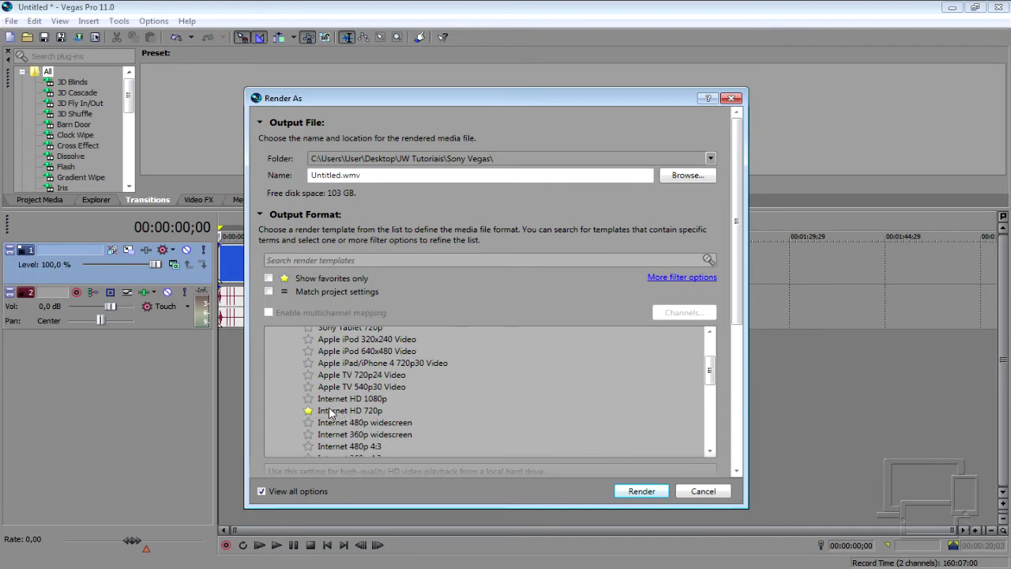
{"action": "left_click", "coordinate": [377, 413]}
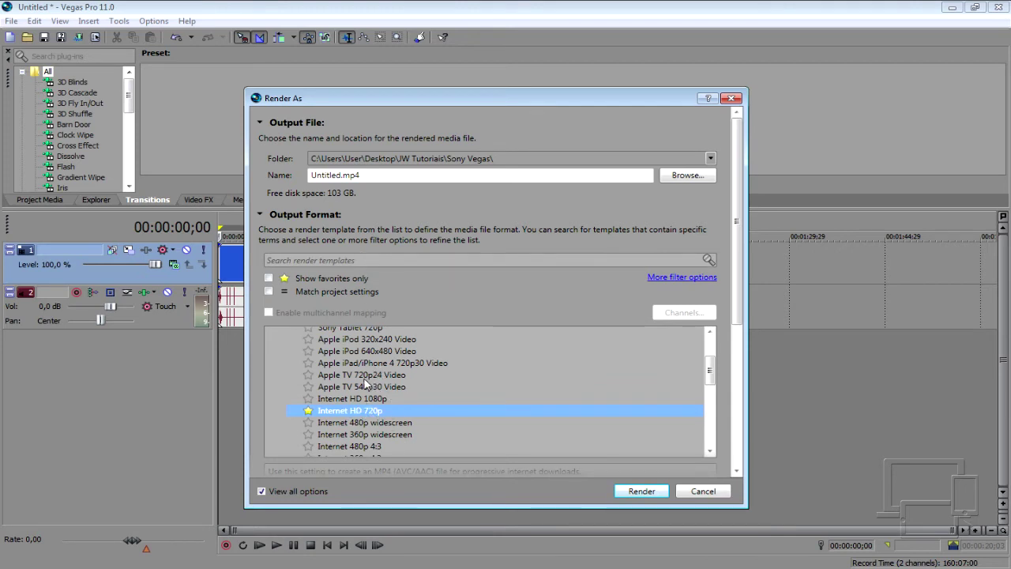
Render the project as Video teste 2.mp4 and dismiss the render dialog on completion.
{"action": "left_click", "coordinate": [348, 175]}
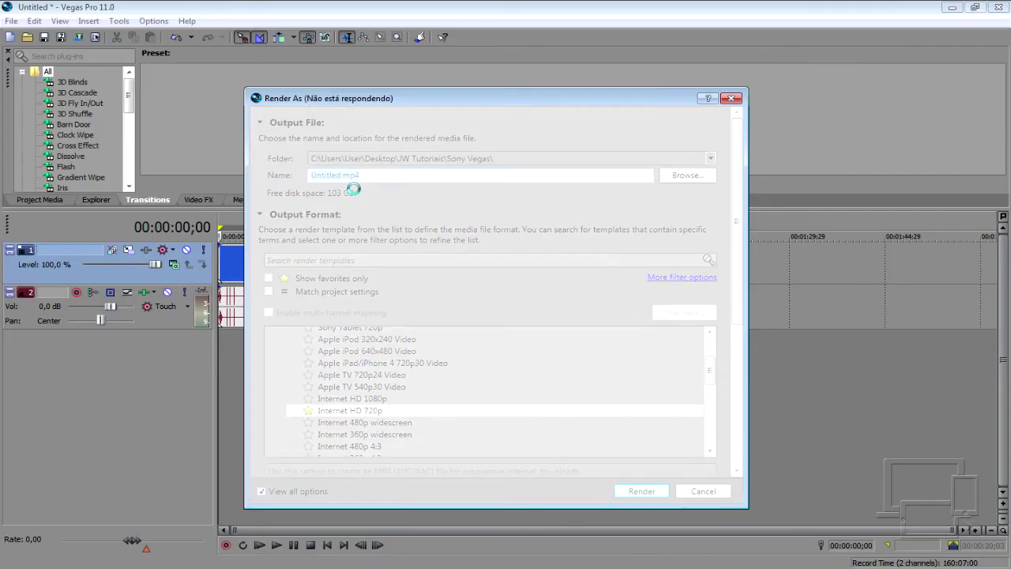
{"action": "left_click", "coordinate": [344, 176]}
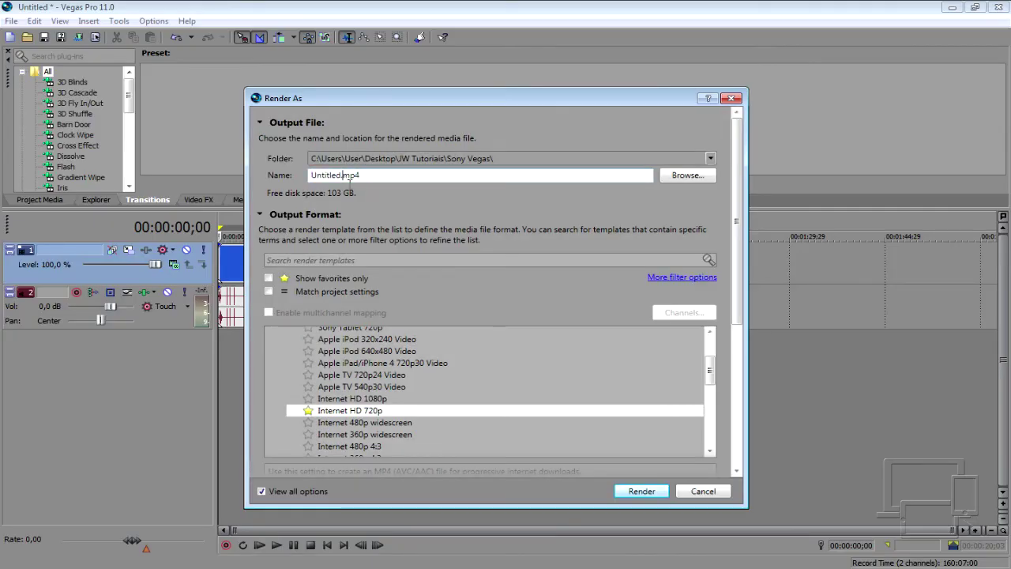
{"action": "left_click_drag", "start_coordinate": [343, 176], "coordinate": [292, 180]}
{"action": "type", "text": "Video teste 12"}
{"action": "key", "text": "Left"}
{"action": "key", "text": "BackSpace"}
{"action": "left_click", "coordinate": [640, 491]}
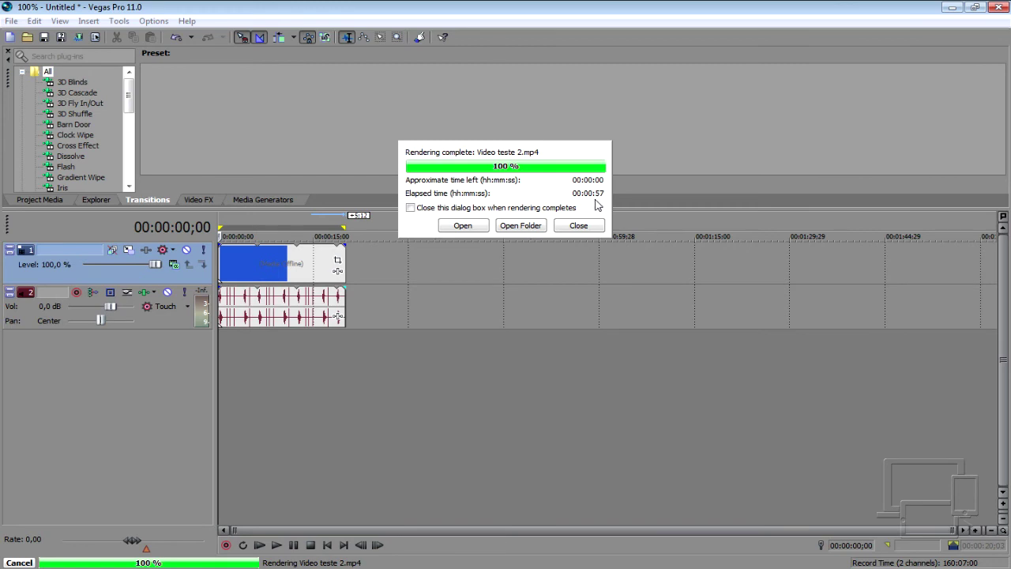
{"action": "left_click", "coordinate": [586, 227]}
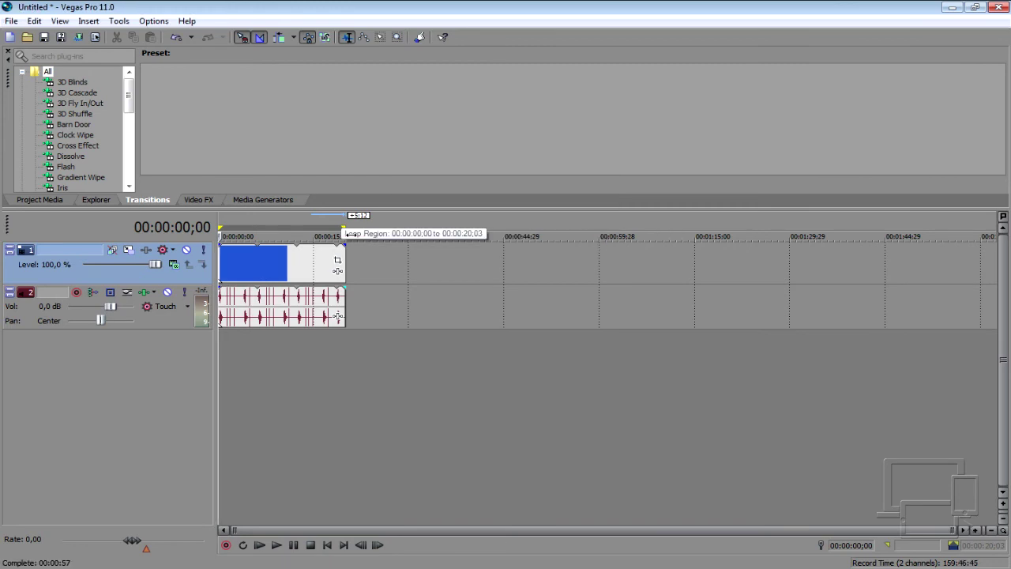